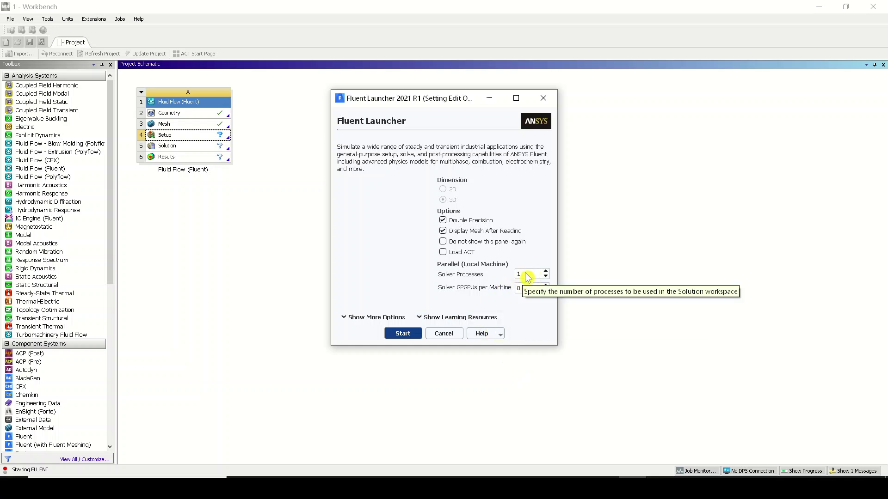
Set the Fluent Launcher's solver processes back to 1
click(546, 271)
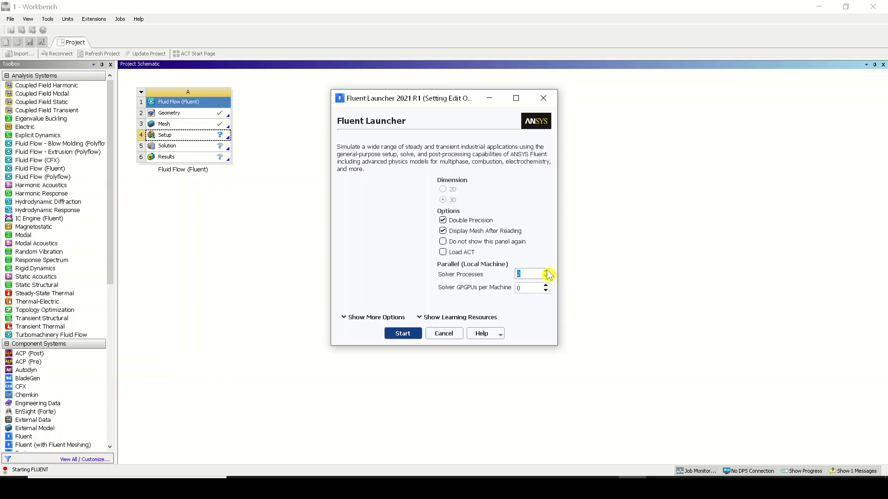
click(546, 277)
click(545, 277)
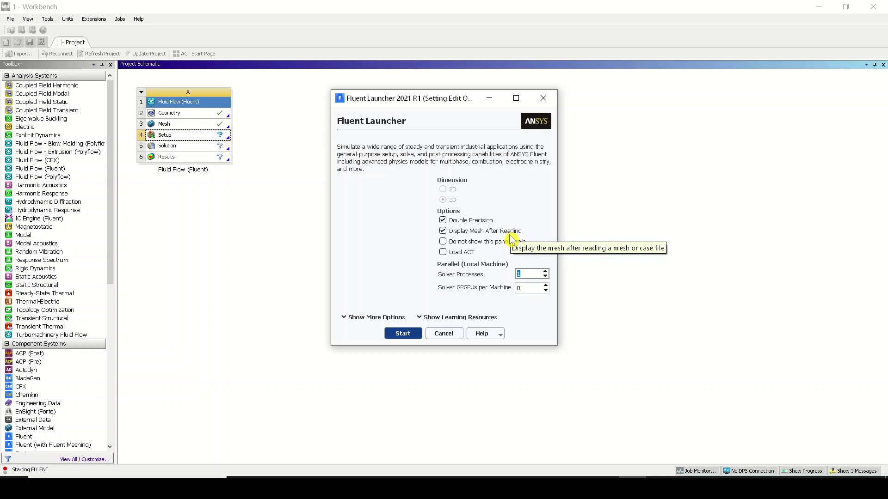
Start Fluent with the launcher settings and dismiss the Key Behavioral Changes notice
click(417, 335)
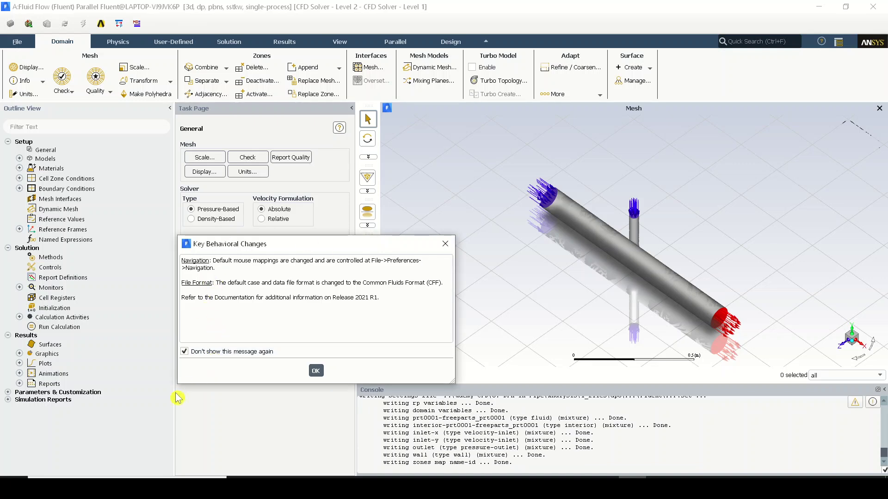
click(316, 371)
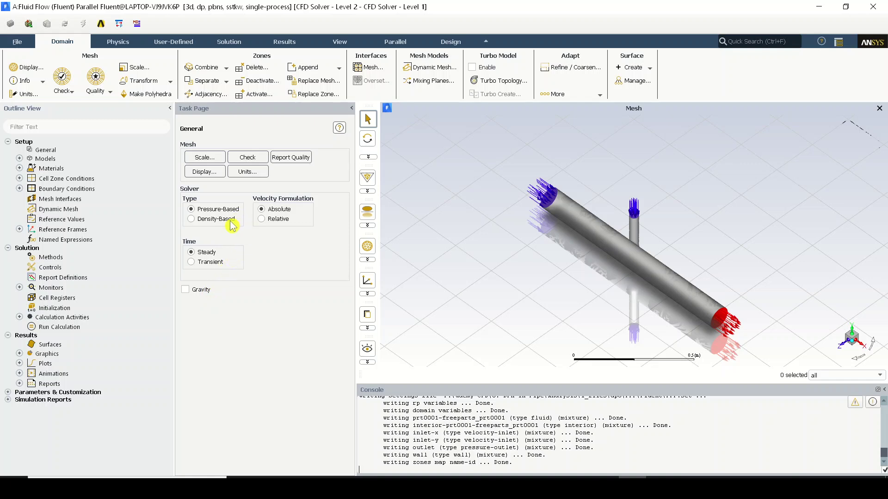
Change the viscous model from SST k-omega to k-epsilon (2 eqn) with standard wall functions
double_click(59, 158)
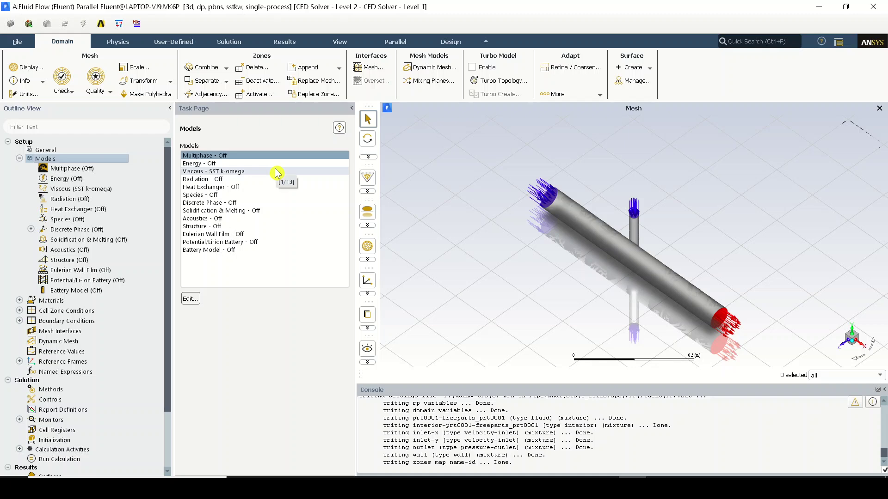
double_click(276, 172)
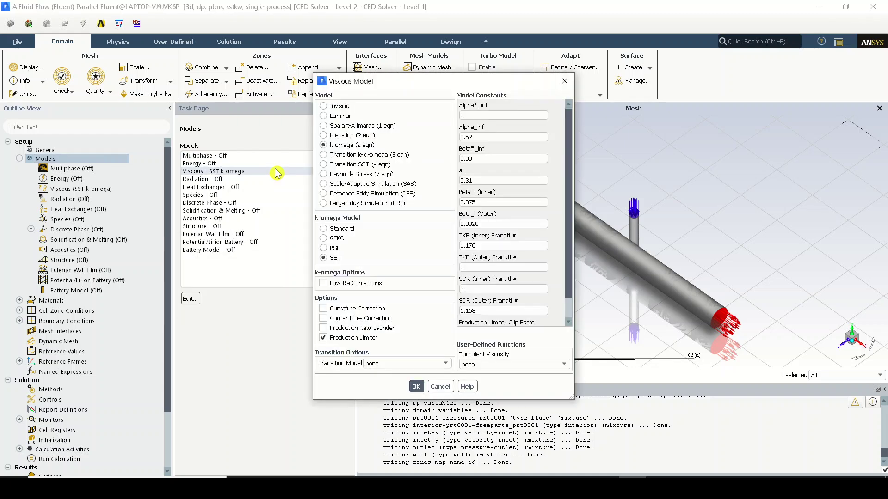
click(370, 135)
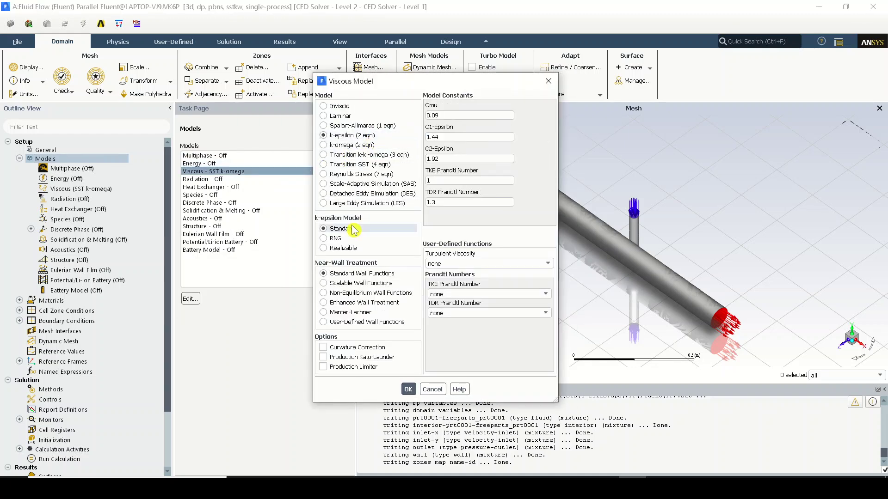
click(408, 392)
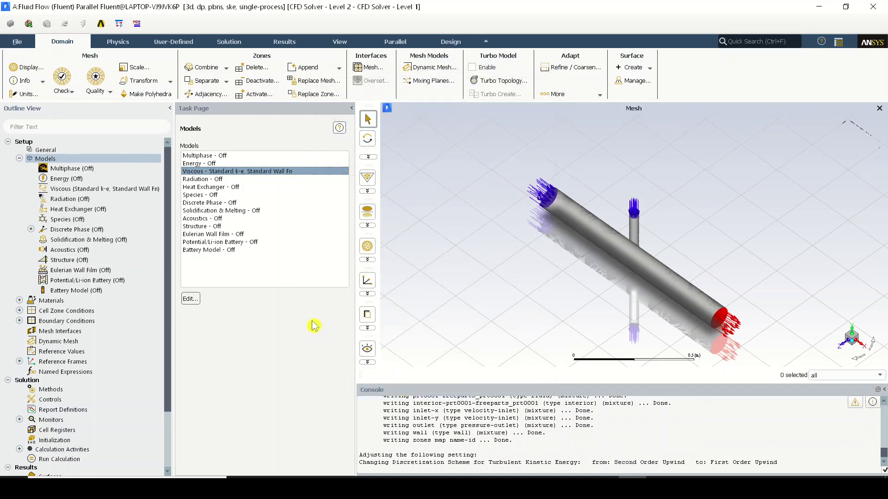
click(19, 158)
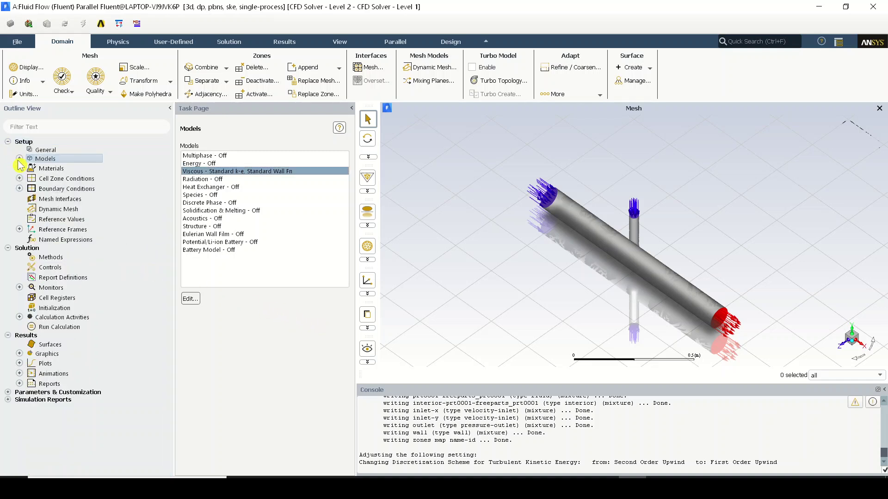
Open the air material's properties and the Fluent Database Materials panel, moving it aside
double_click(86, 171)
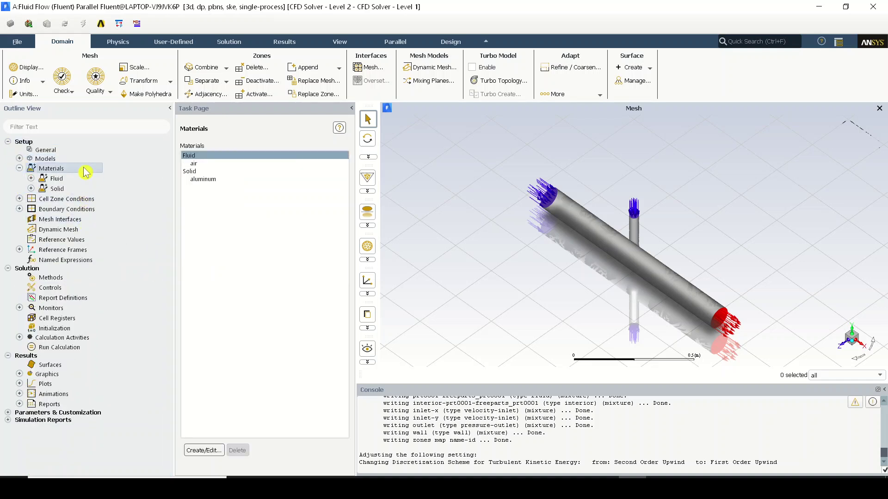
double_click(215, 165)
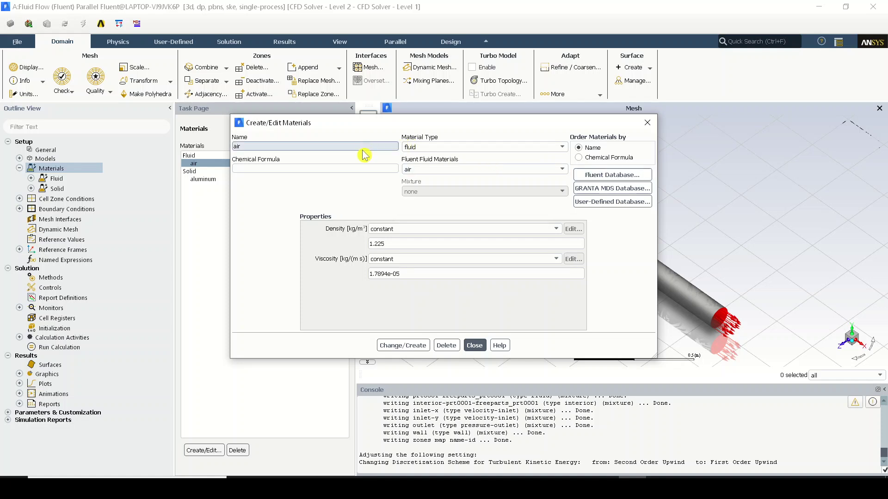
click(622, 176)
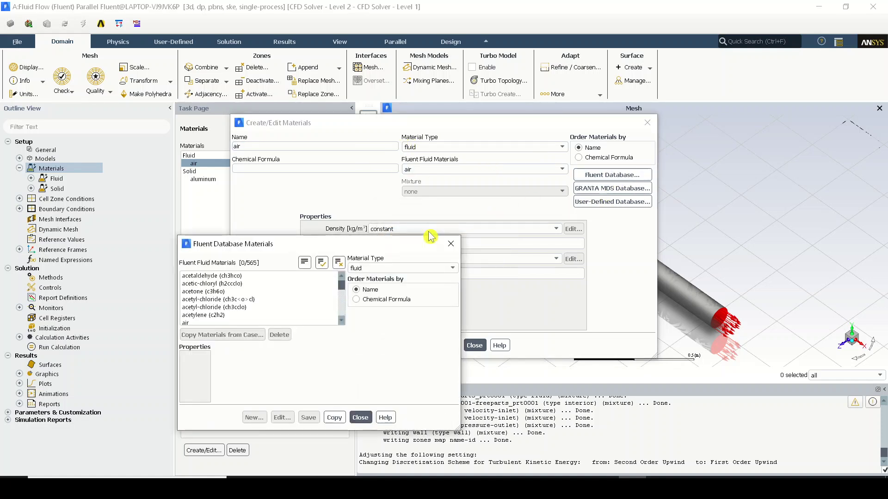
drag(400, 249, 482, 170)
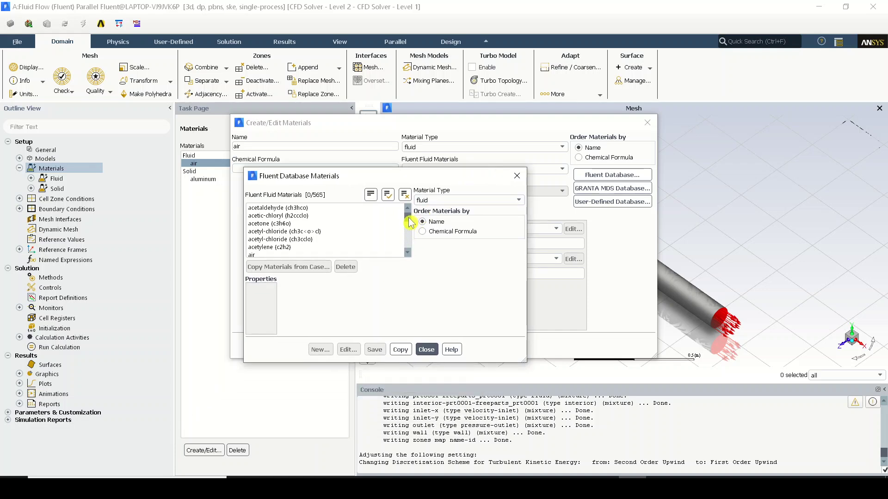
drag(408, 217, 416, 240)
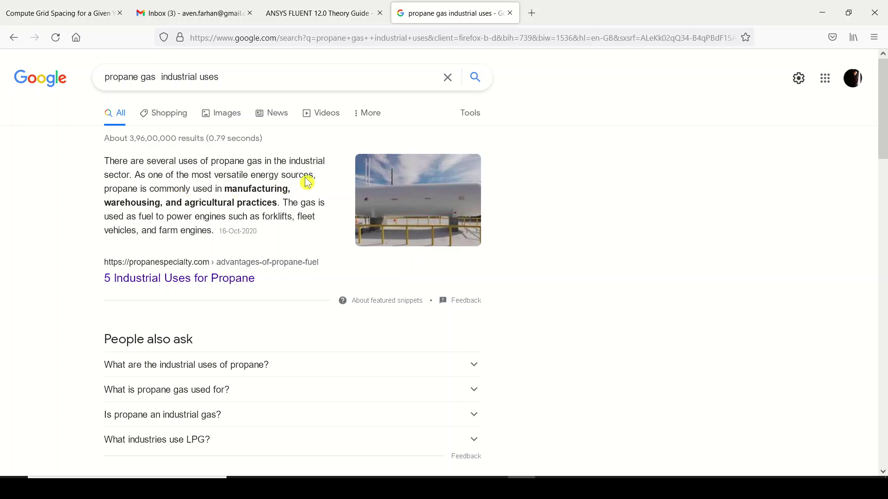
Review the Google results for propane gas uses in Firefox
scroll(317, 287, down, 7)
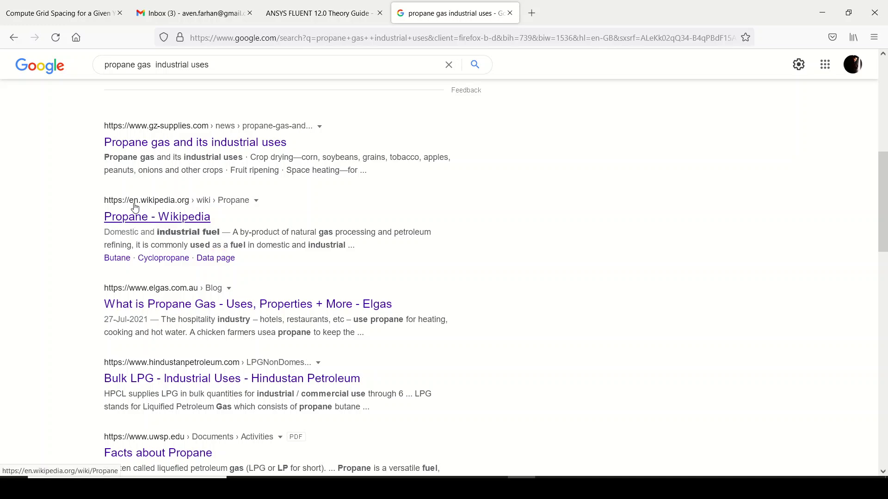
scroll(117, 208, up, 7)
click(14, 37)
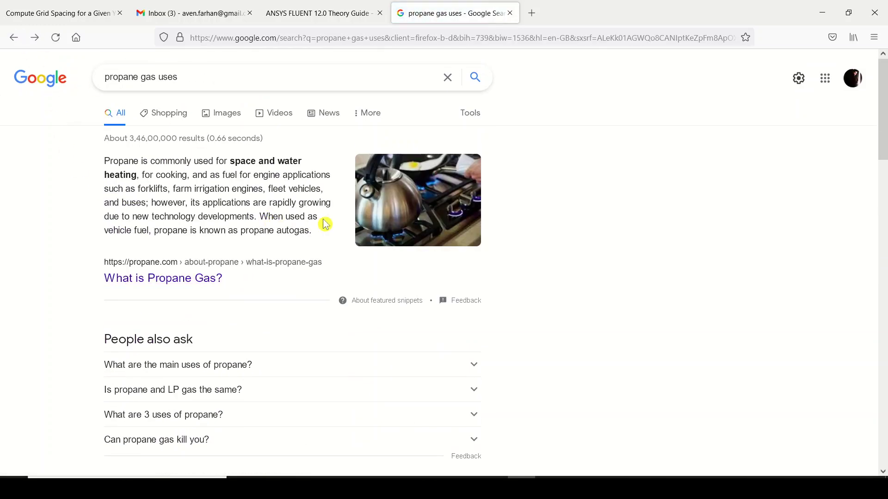
scroll(228, 238, down, 8)
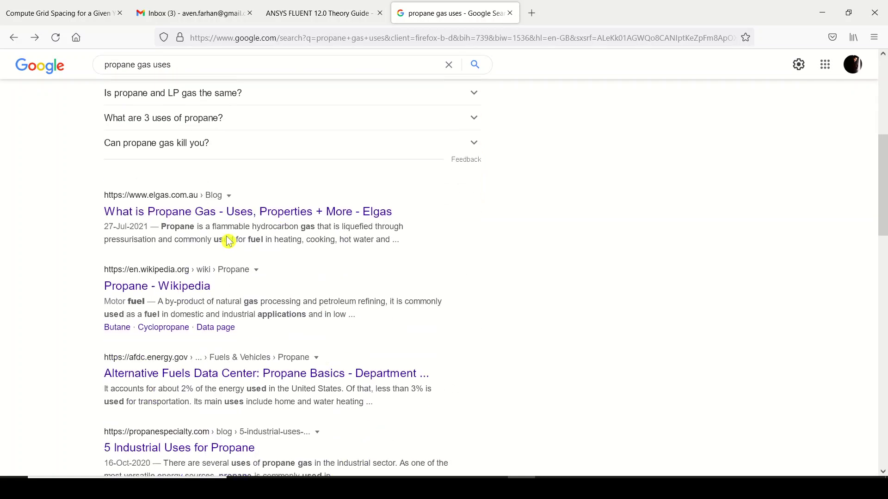
scroll(303, 234, down, 3)
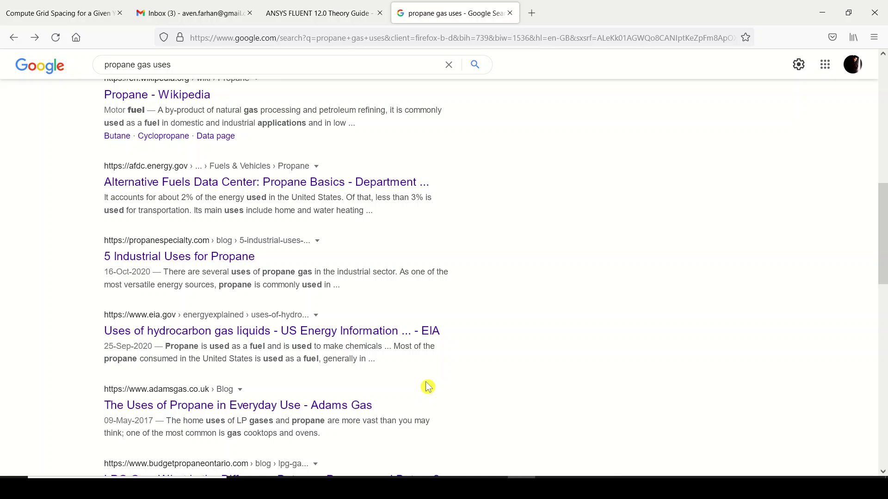
scroll(428, 387, up, 5)
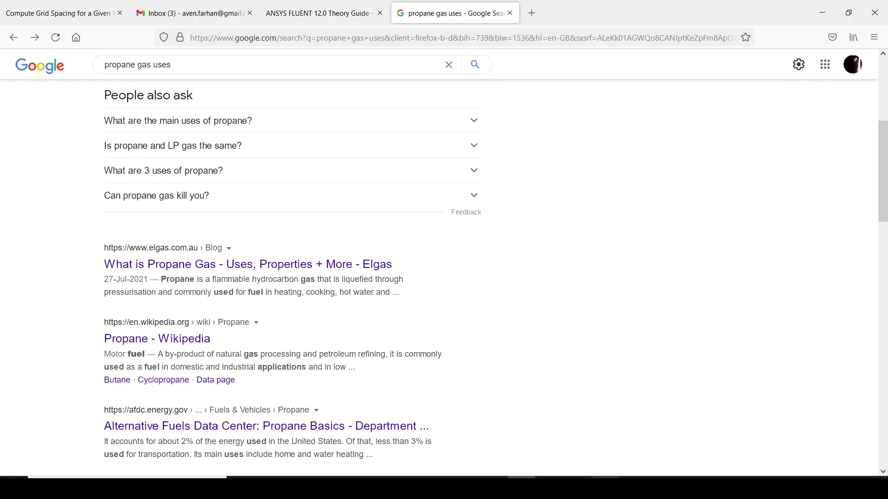
Glance at the Creo pipe model and the search results, then return to Fluent's fluid materials database
click(577, 477)
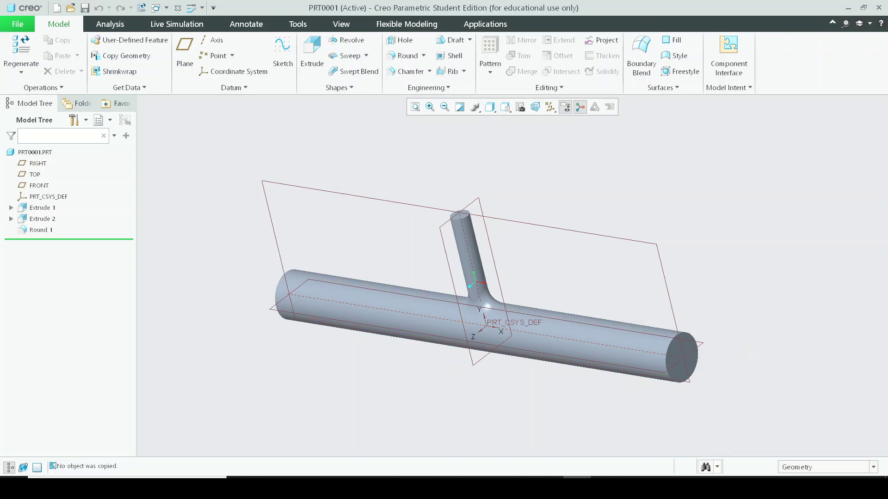
click(521, 478)
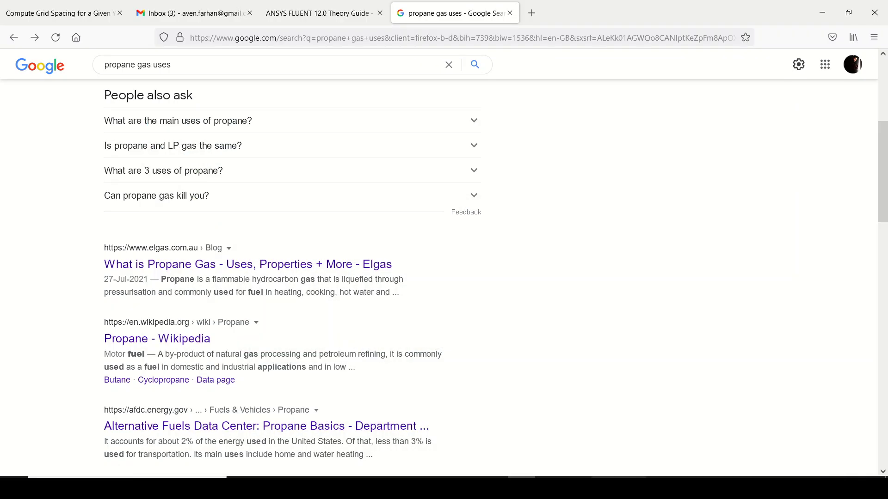
click(632, 478)
scroll(393, 231, down, 3)
Copy propane (c3h8) from the Fluent database into the case as a fluid and close the database
click(408, 208)
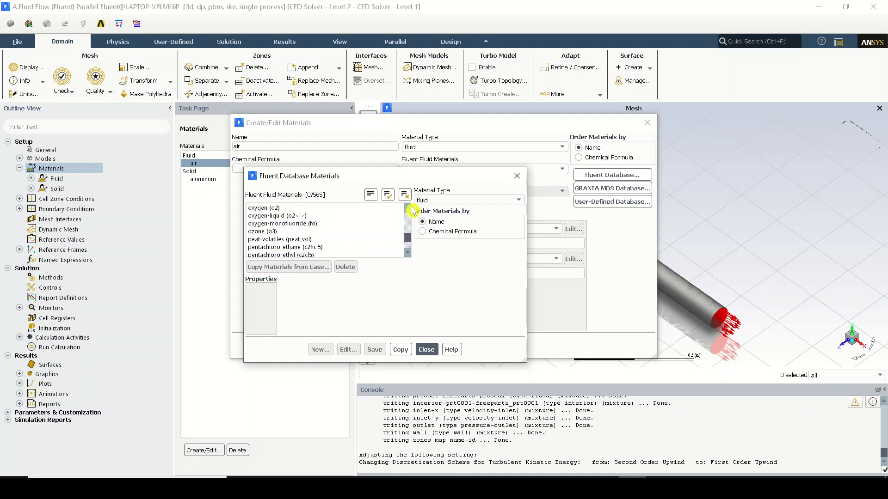
click(407, 252)
click(408, 252)
click(408, 252)
click(408, 252)
click(408, 252)
click(408, 252)
click(407, 252)
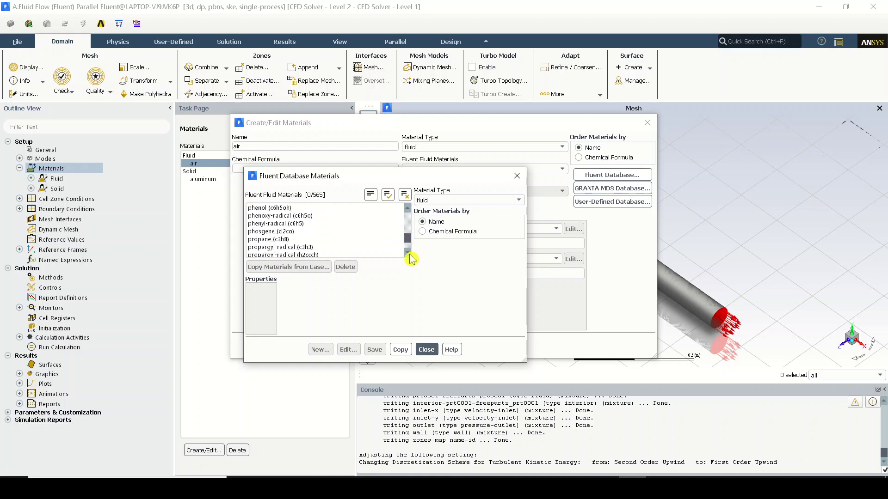
click(327, 238)
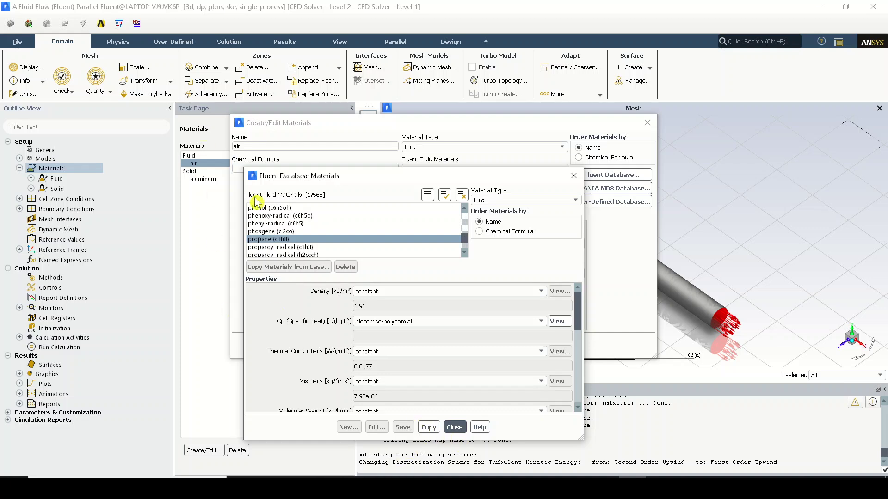
click(430, 427)
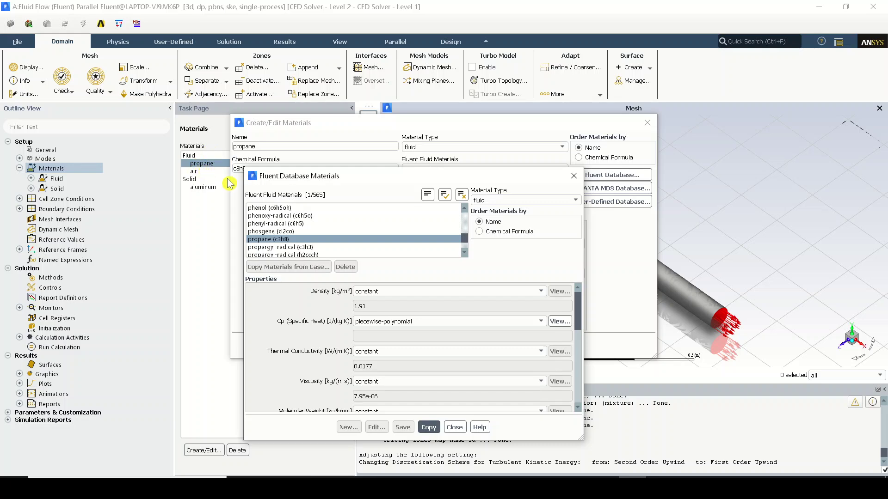
click(454, 427)
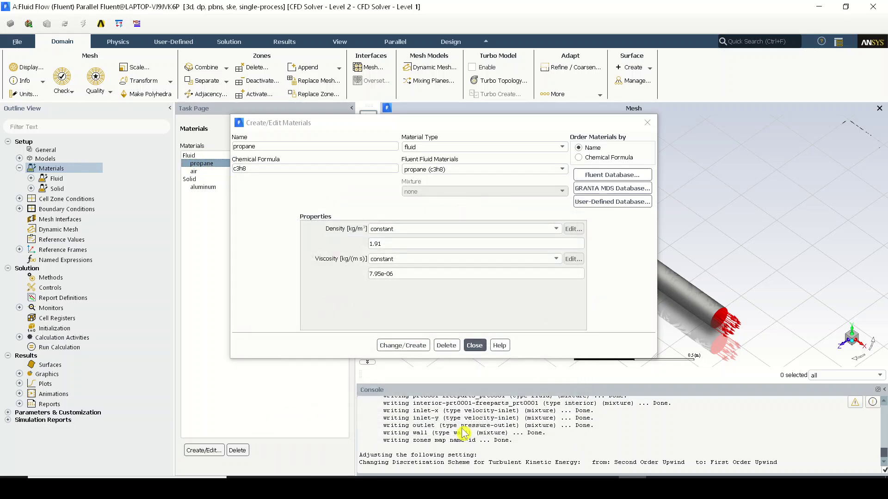
Close the Create/Edit Materials dialog and select propane in the materials list
click(474, 346)
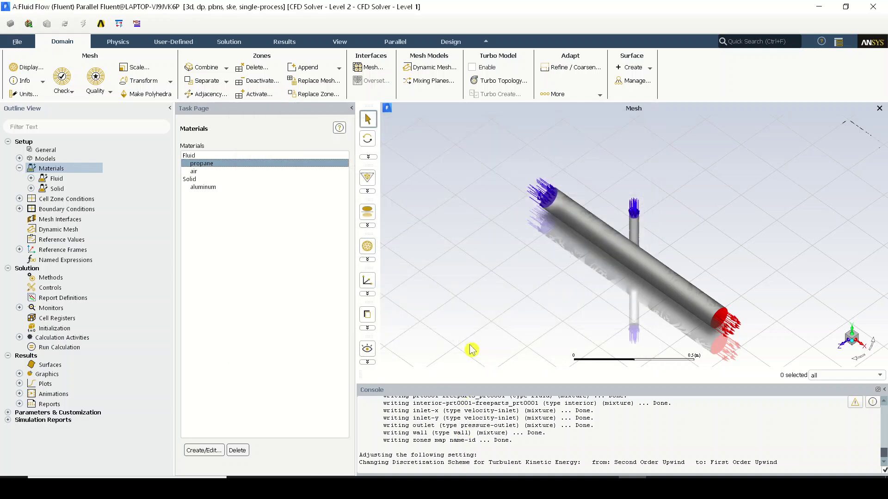
click(229, 172)
click(239, 165)
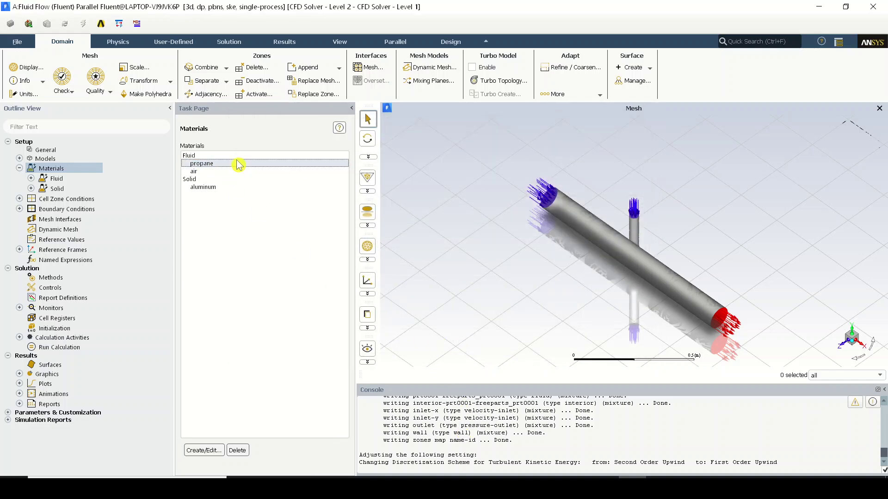
Set the fluid zone prt0001-freeparts_prt0001 material to propane and recheck it
double_click(92, 199)
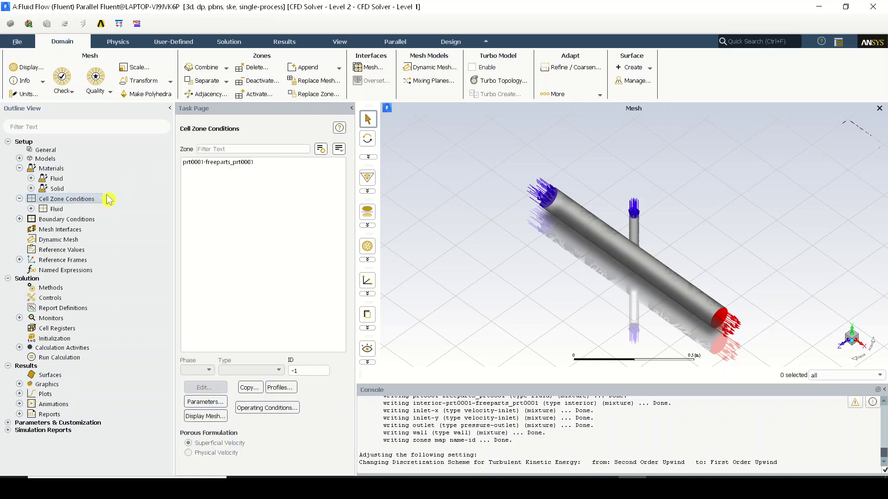
click(242, 163)
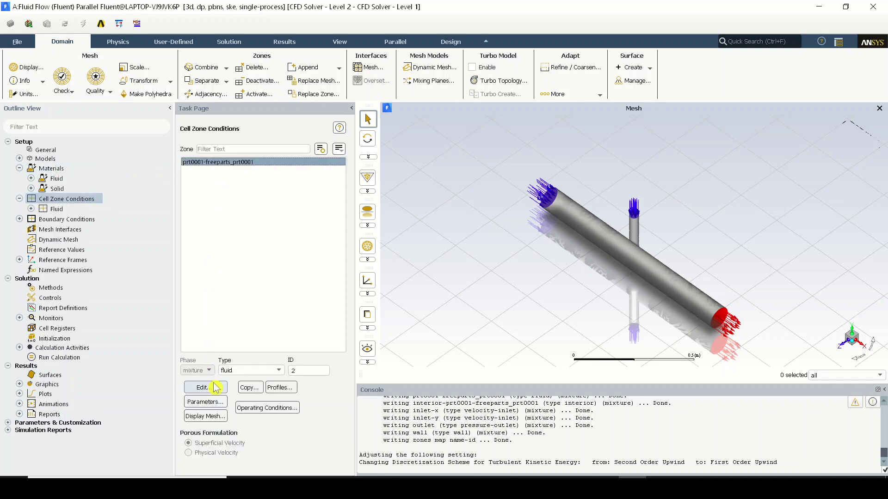
click(215, 387)
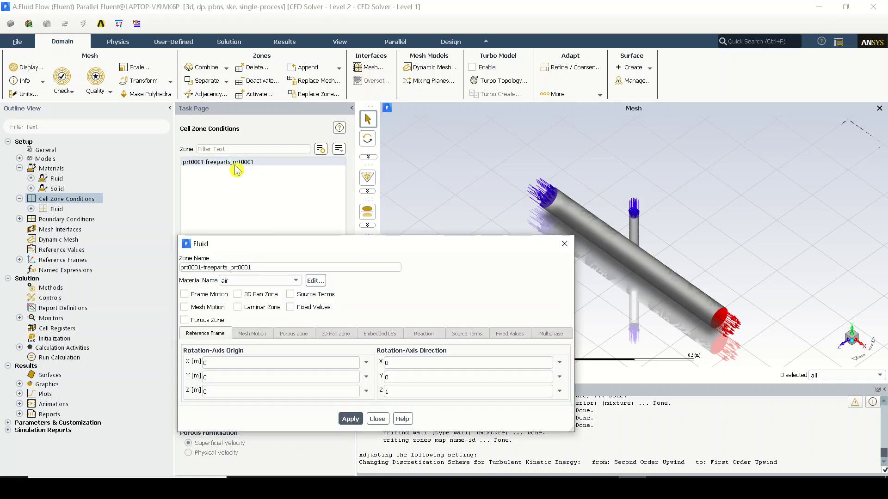
click(235, 164)
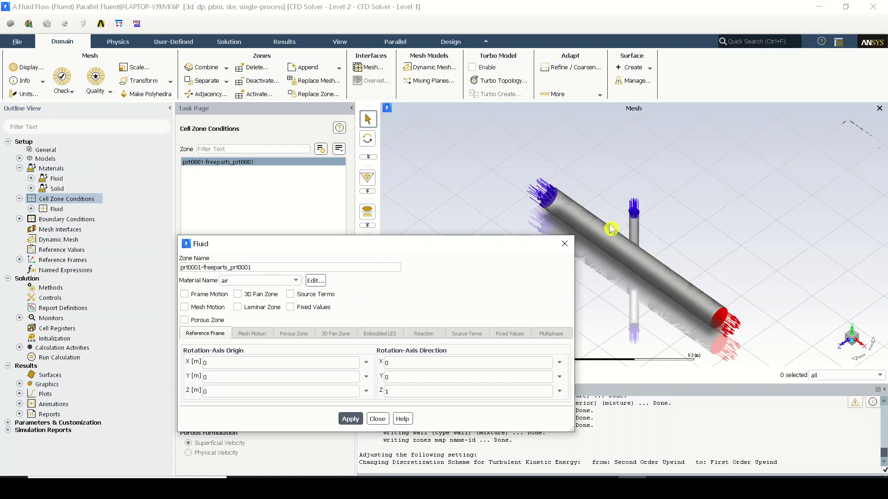
click(295, 280)
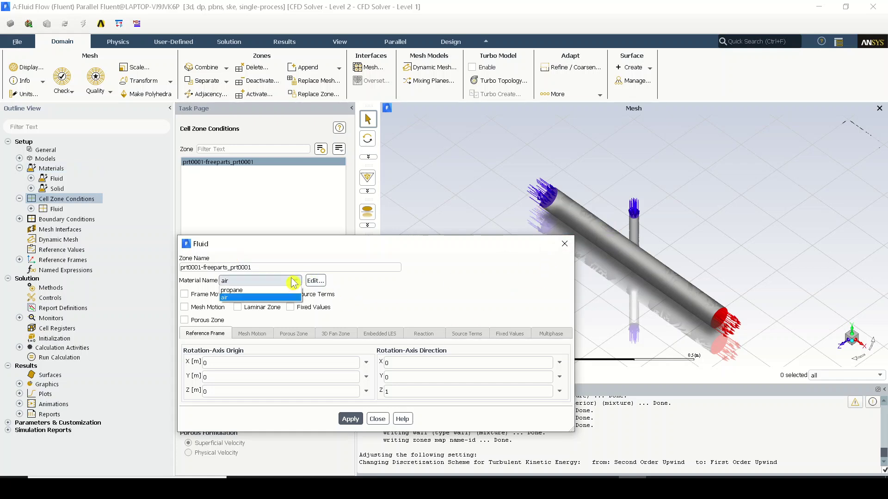
click(270, 291)
click(351, 419)
click(377, 419)
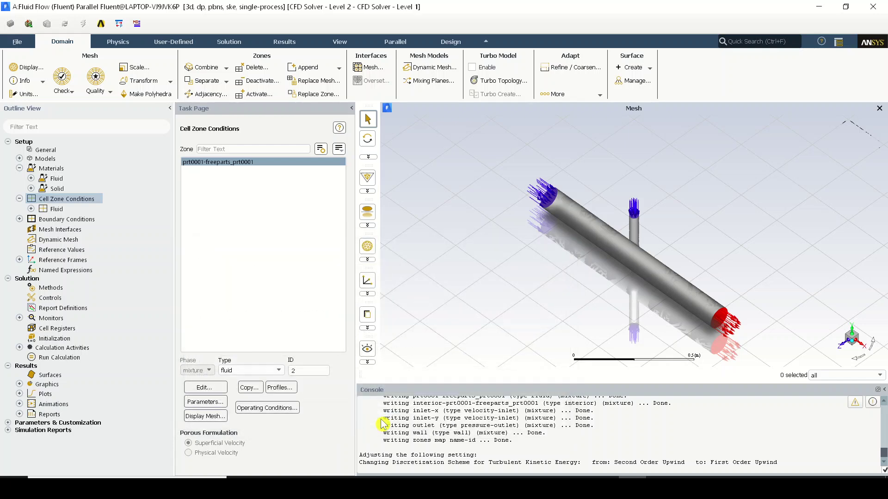
double_click(88, 200)
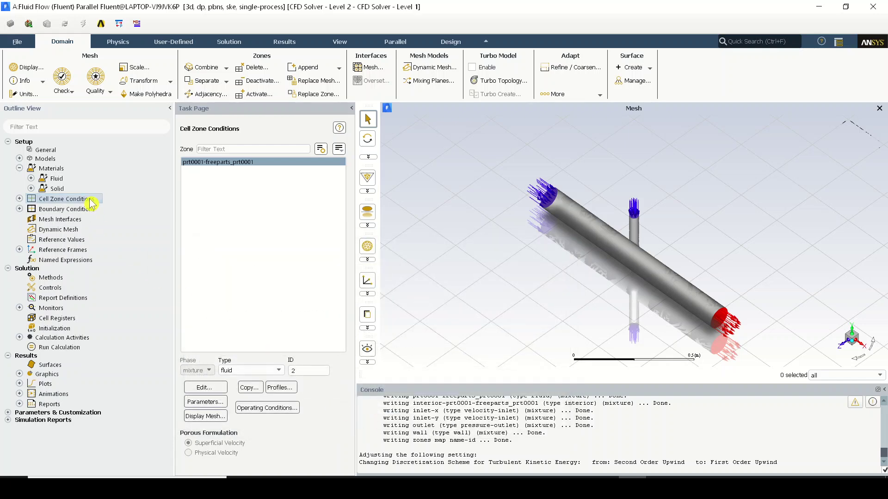
double_click(293, 163)
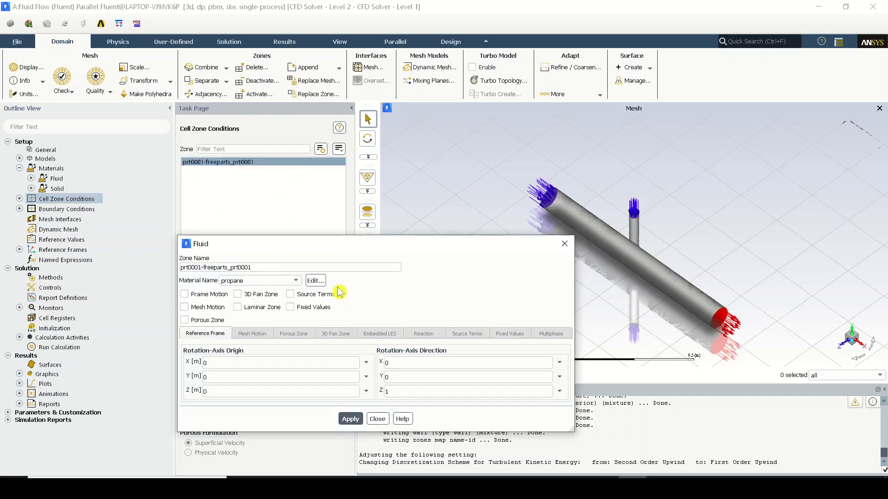
click(379, 418)
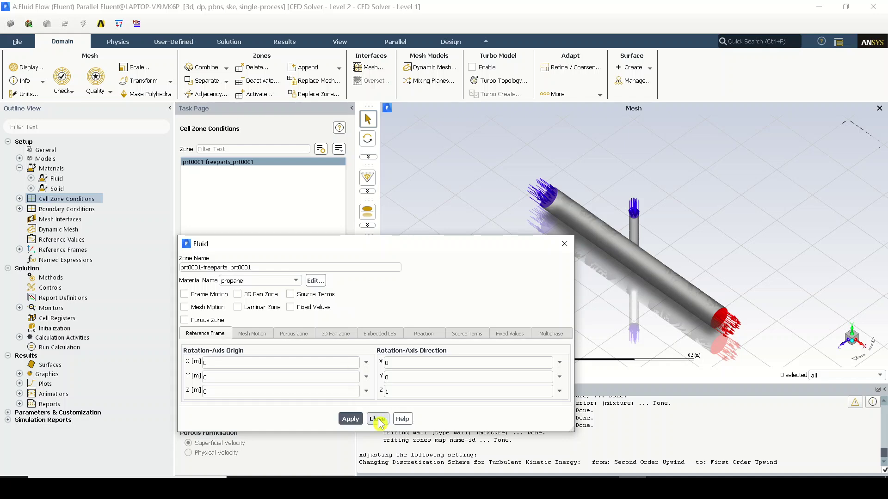
Group the boundary zones by type and inspect inlet-x, inlet-y, interior, outlet and wall
double_click(46, 208)
click(339, 149)
click(344, 203)
click(286, 170)
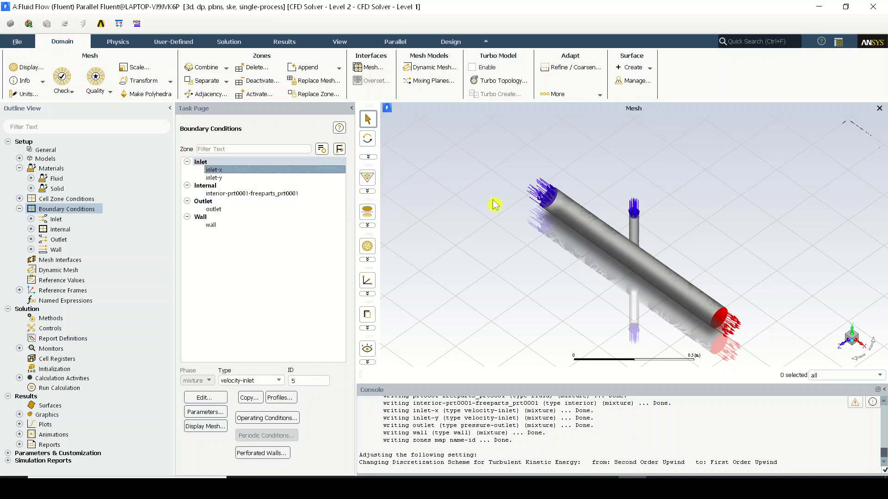
click(271, 178)
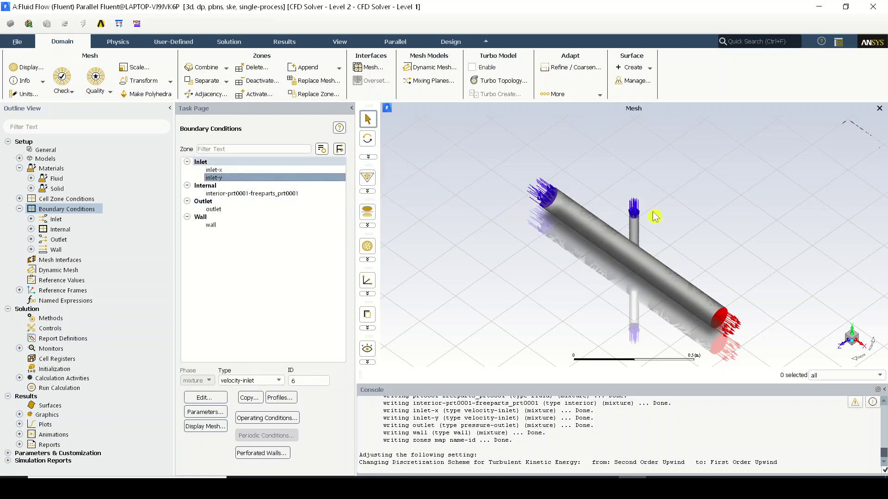
click(239, 194)
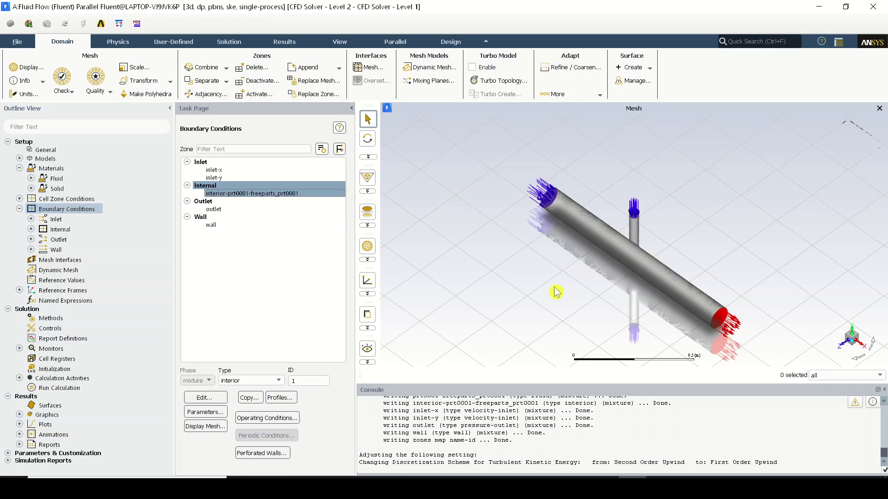
click(298, 211)
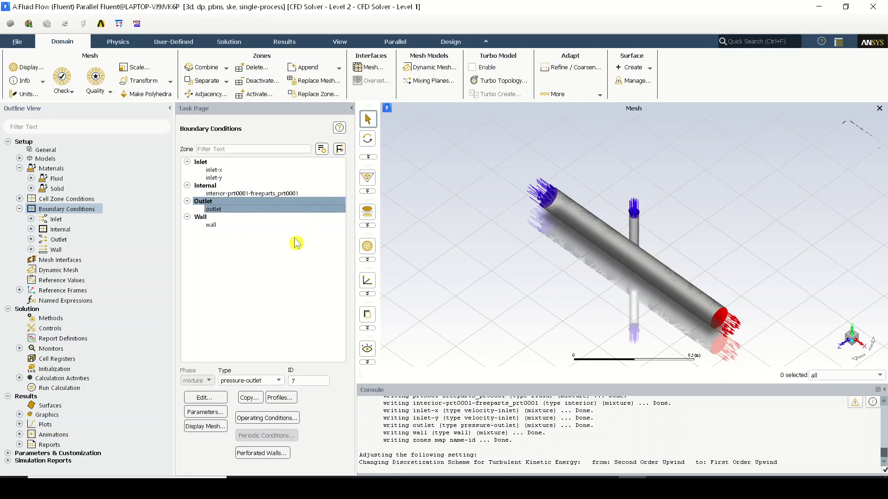
click(299, 226)
Set the inlet-x velocity magnitude to 1 m/s
click(241, 170)
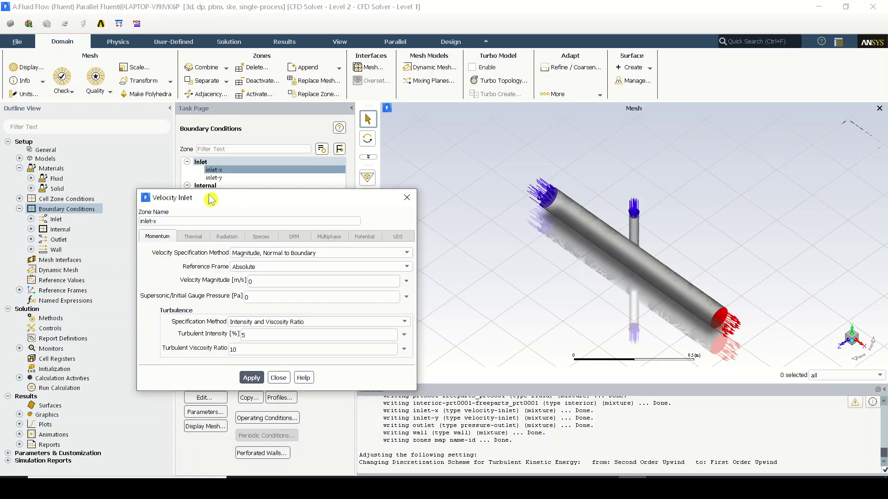
click(268, 281)
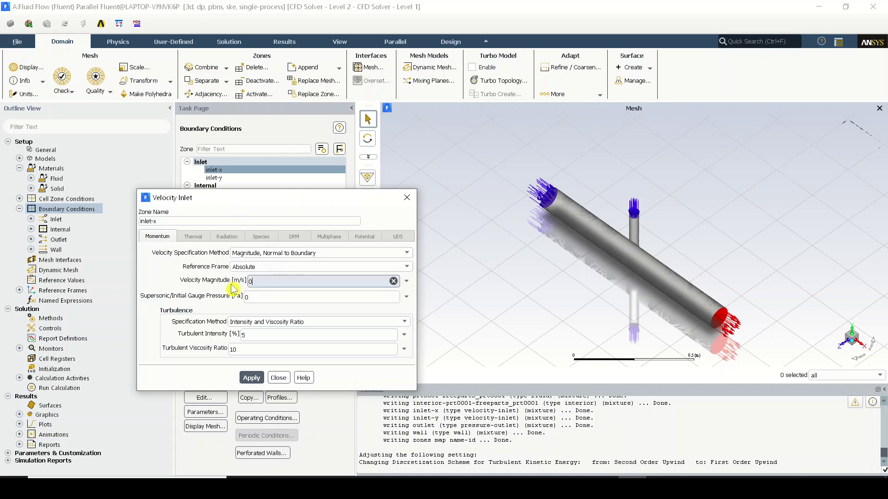
click(252, 378)
click(279, 378)
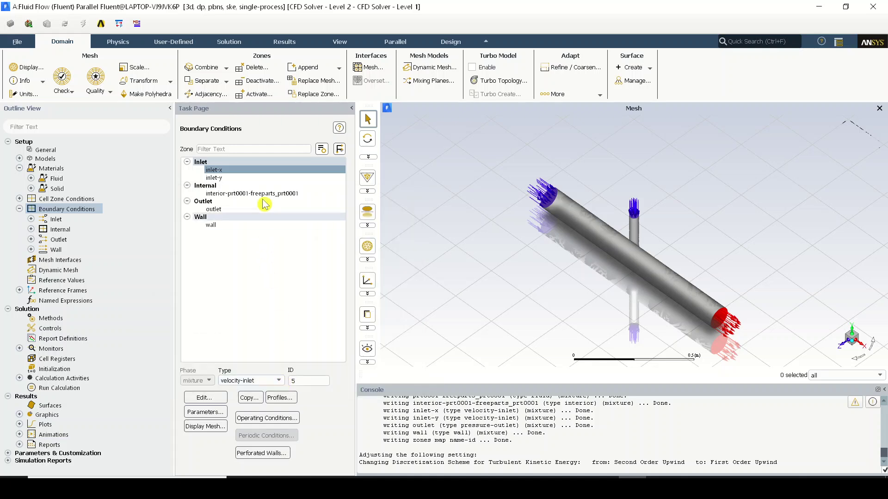
click(272, 178)
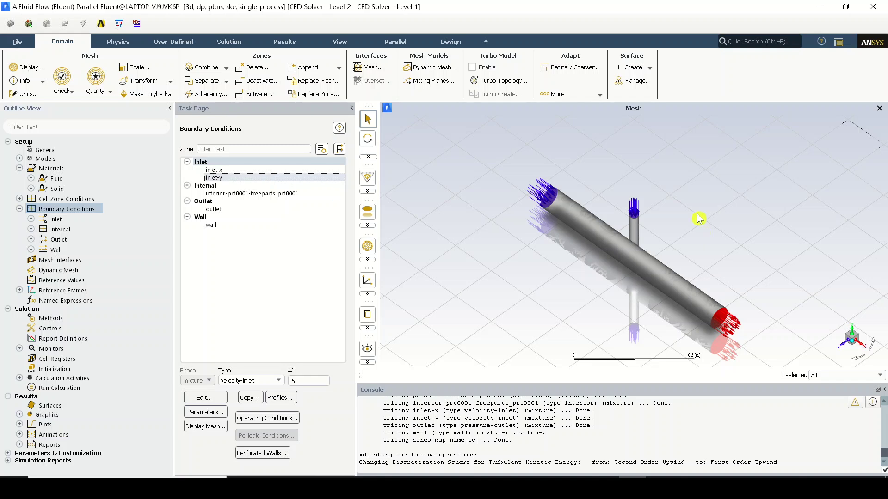
Set the inlet-y velocity magnitude to 1 m/s
click(360, 327)
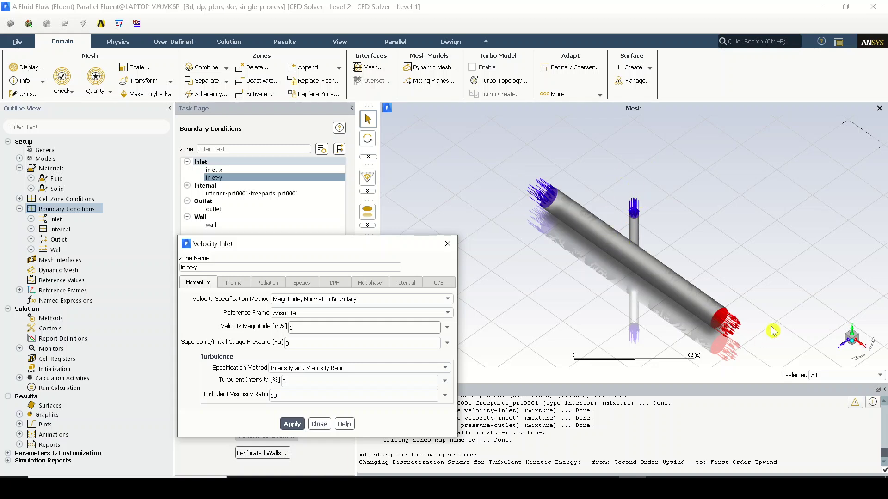
click(291, 424)
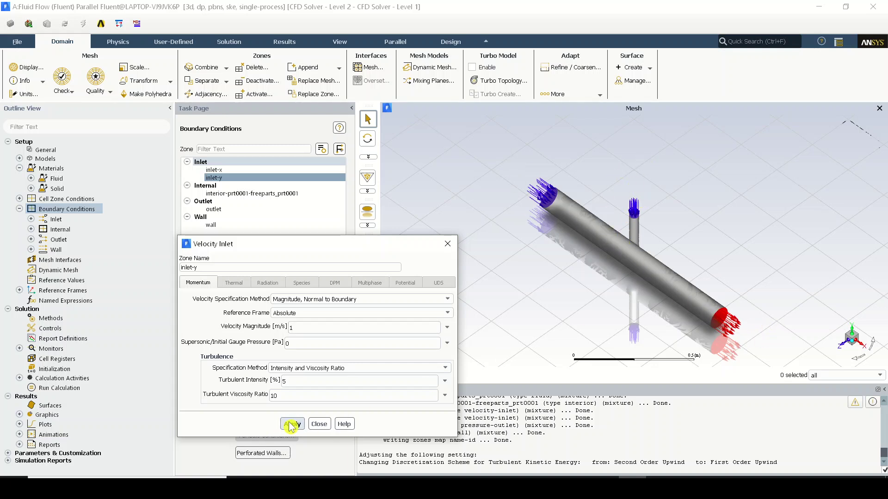
click(319, 424)
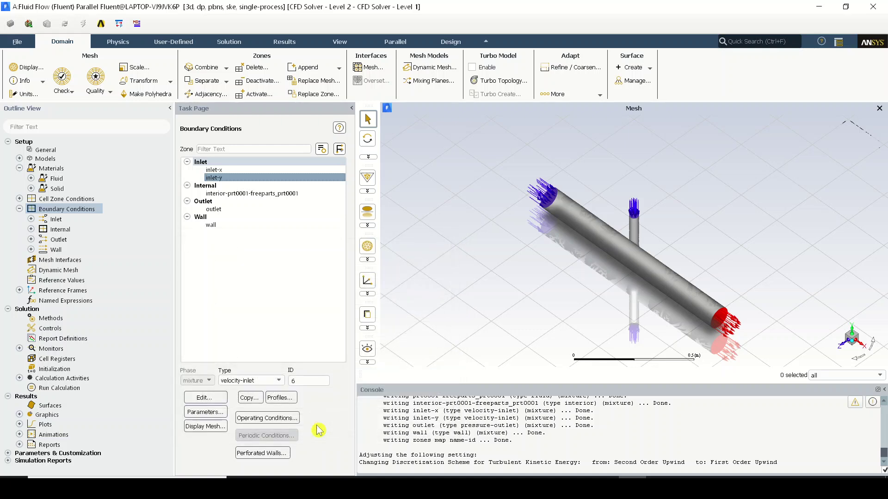
Accept the operating conditions at 101325 Pa without gravity
click(214, 209)
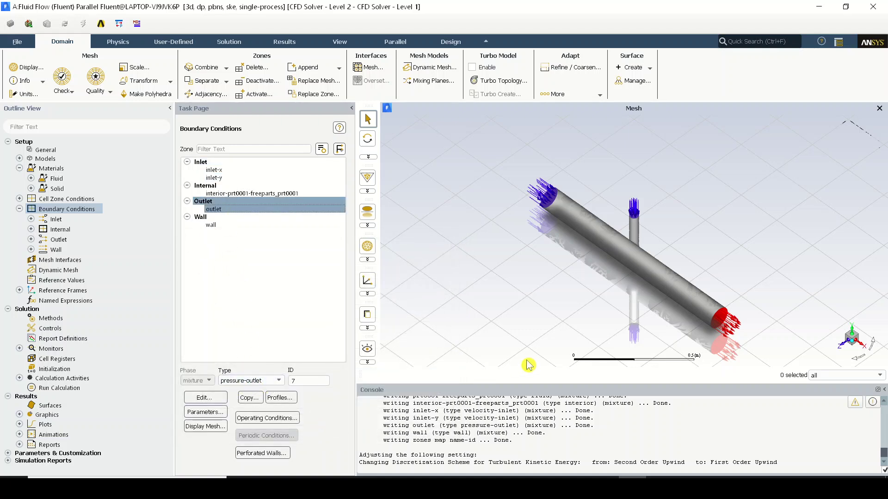
click(278, 419)
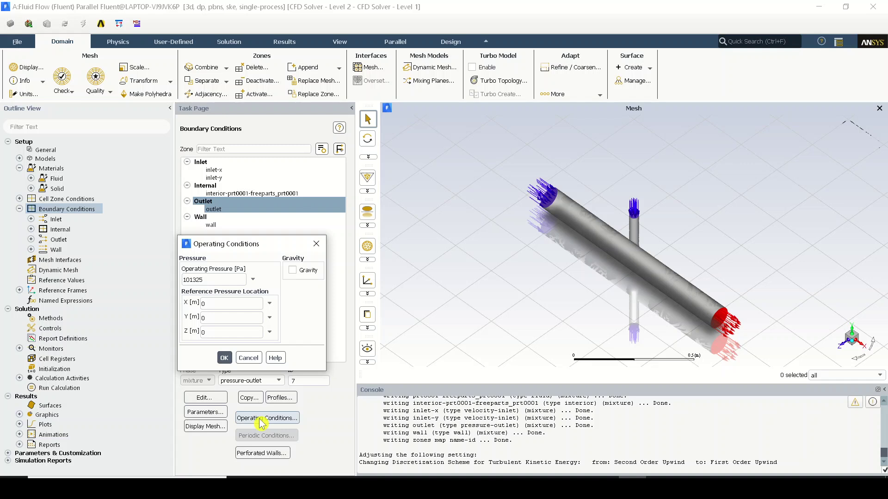
click(225, 359)
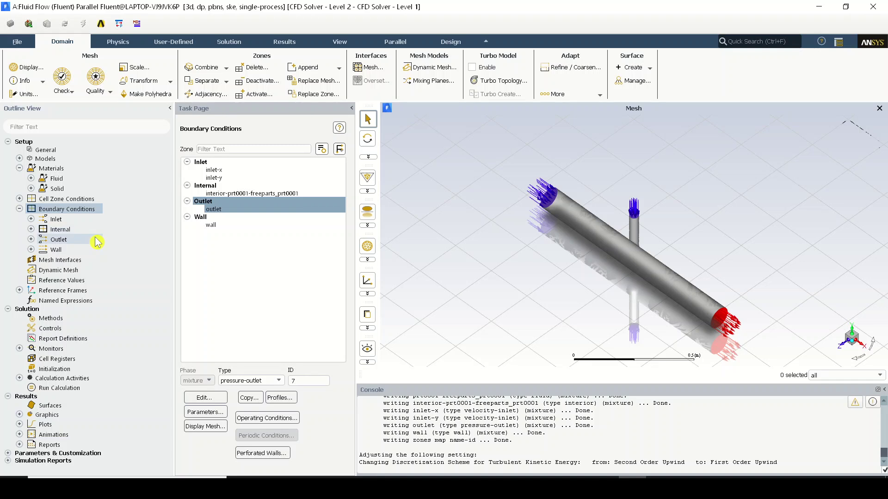
click(96, 281)
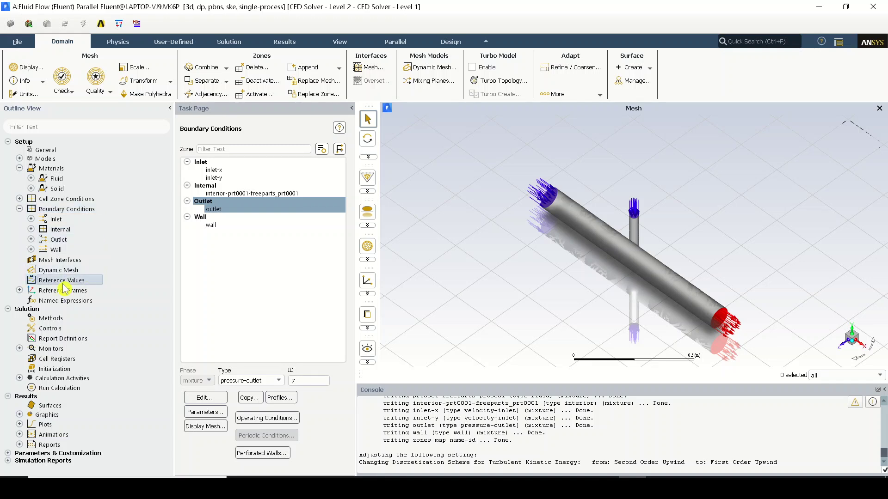
Compute reference values from inlet-x (density 1.91 kg/m³) with reference zone prt0001-freeparts_prt0001
click(337, 156)
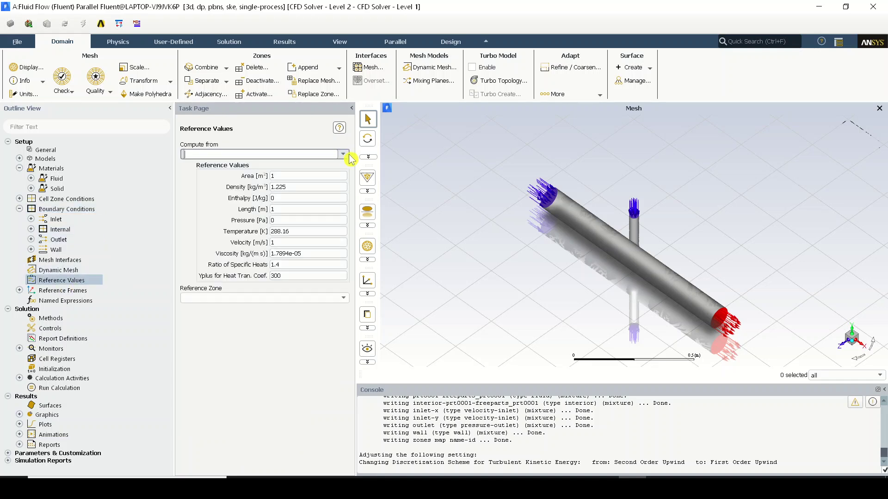
click(343, 155)
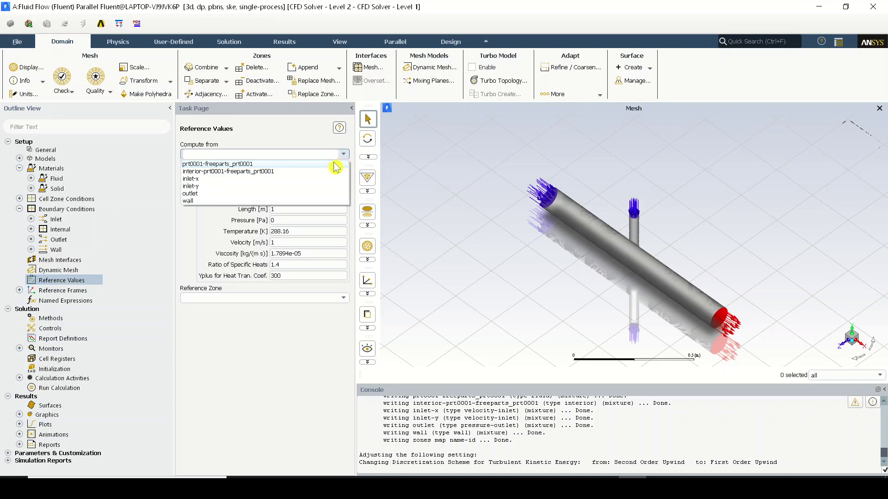
click(313, 185)
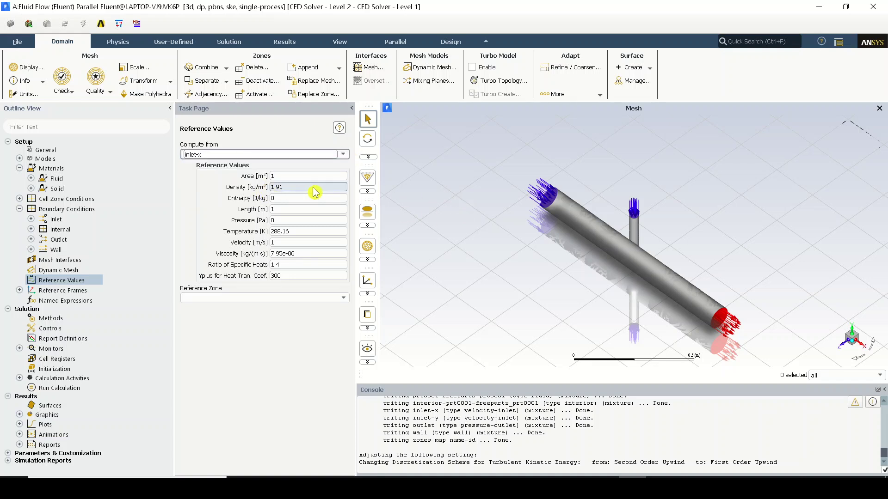
click(294, 298)
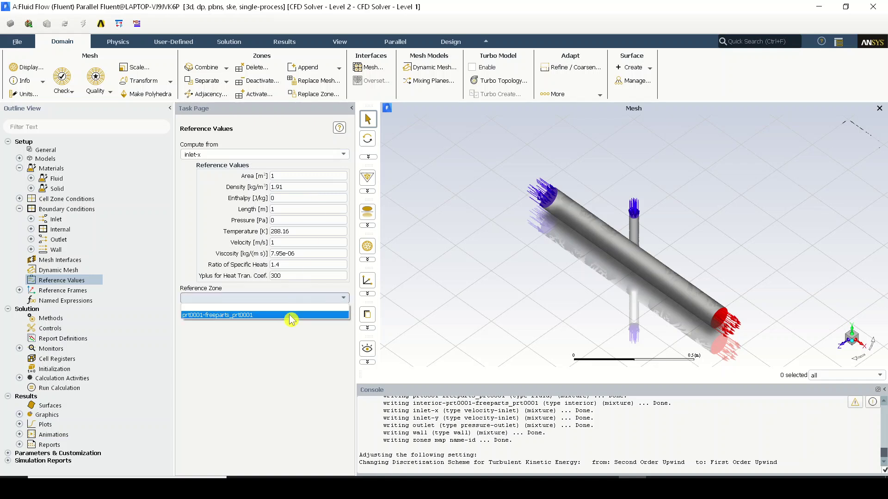
click(290, 313)
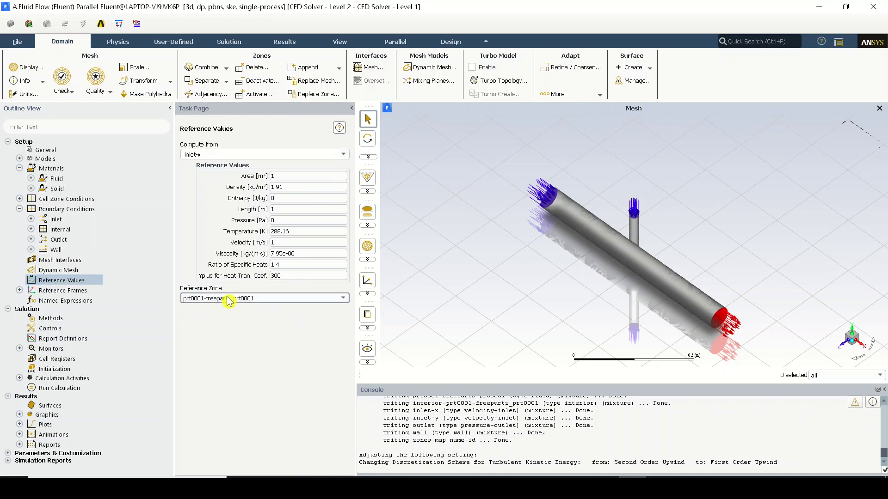
Set pressure-velocity coupling to SIMPLE, with Second Order Upwind for turbulent kinetic energy and dissipation rate
click(77, 321)
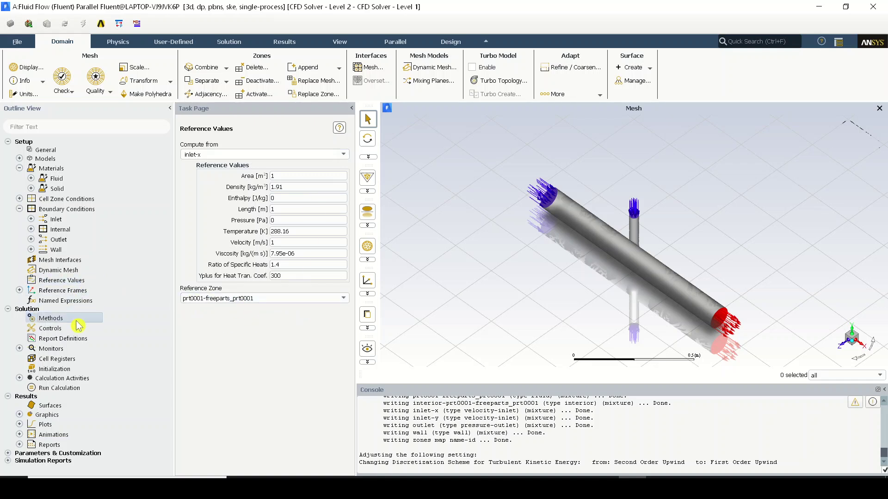
click(232, 165)
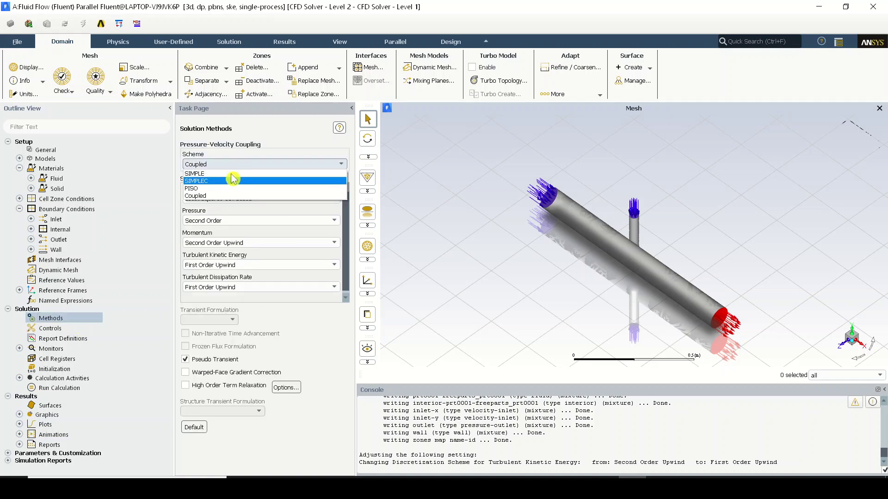
click(230, 173)
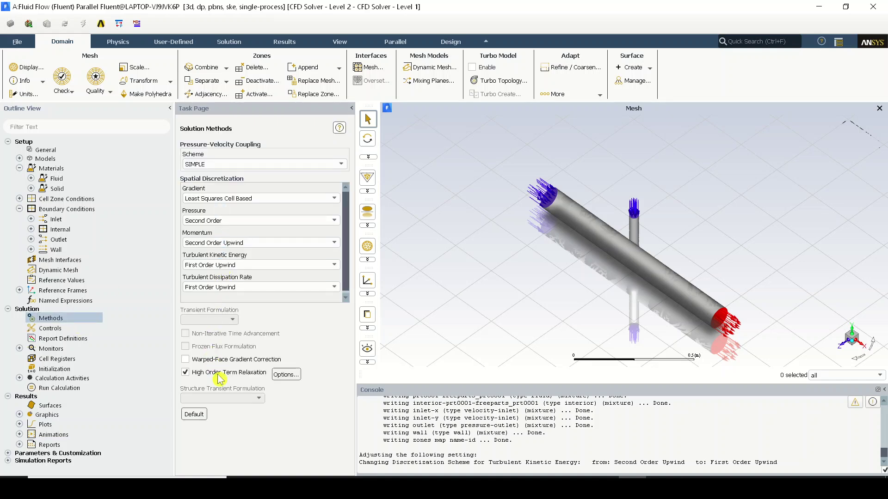
click(216, 265)
click(223, 279)
click(222, 287)
click(221, 301)
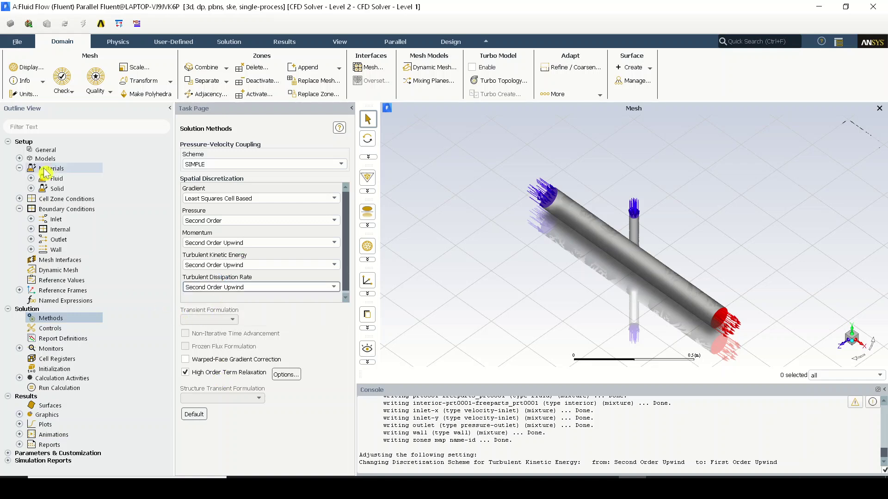
Initialize the flow field with standard initialization computed from inlet-x
click(68, 370)
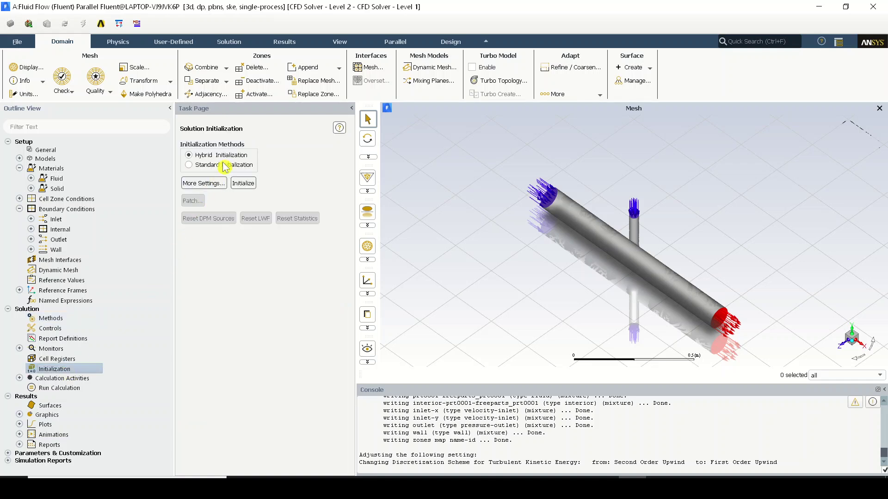
click(215, 186)
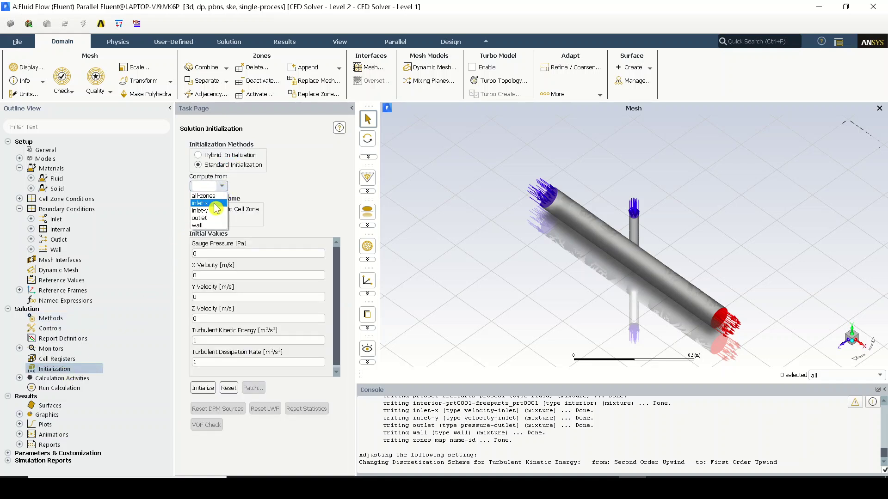
click(214, 203)
click(200, 390)
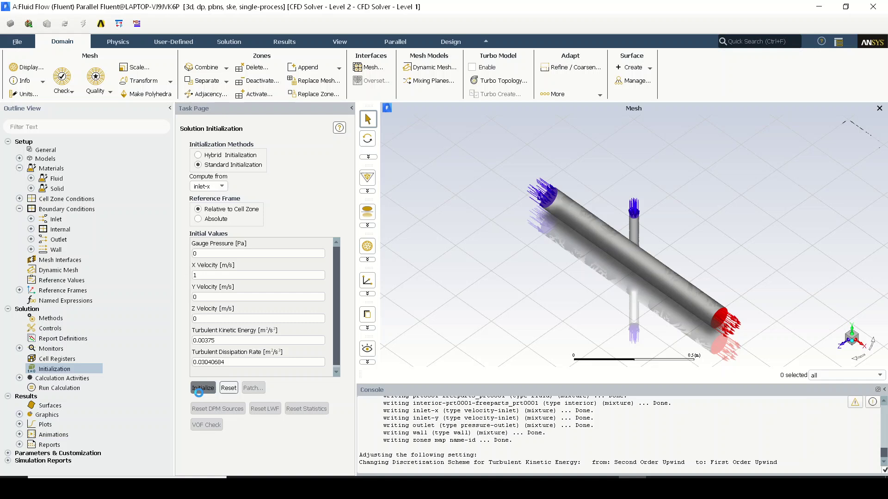
Set the Run Calculation iteration count to 500
click(74, 390)
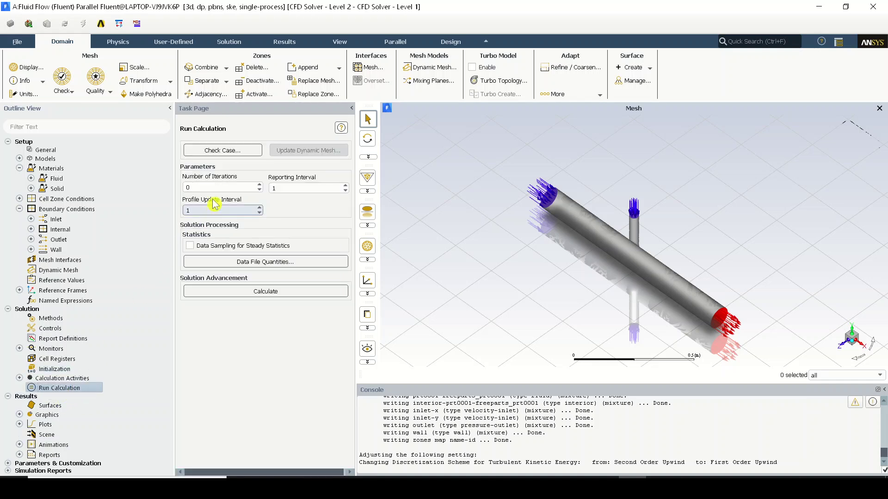
double_click(219, 190)
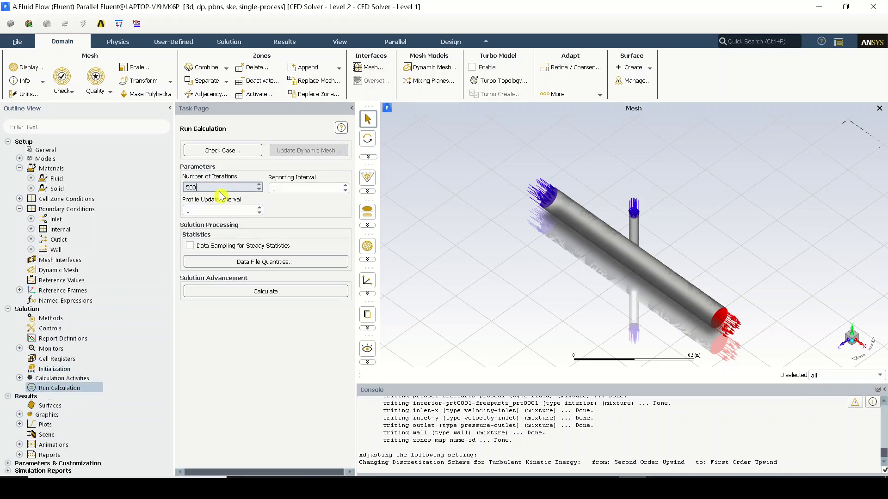
click(19, 349)
click(72, 360)
Give continuity, x/y/z-velocity, k and epsilon residuals an absolute criterion of 1e-4 and confirm
double_click(72, 360)
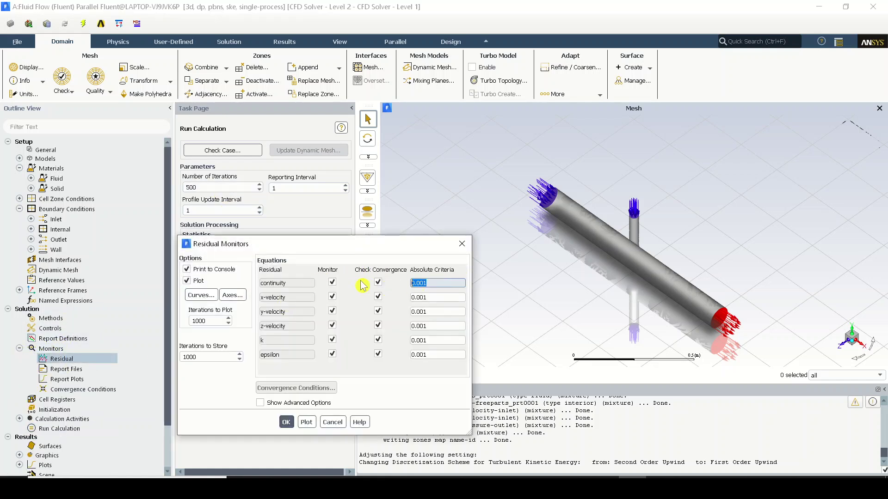
text(1e-4)
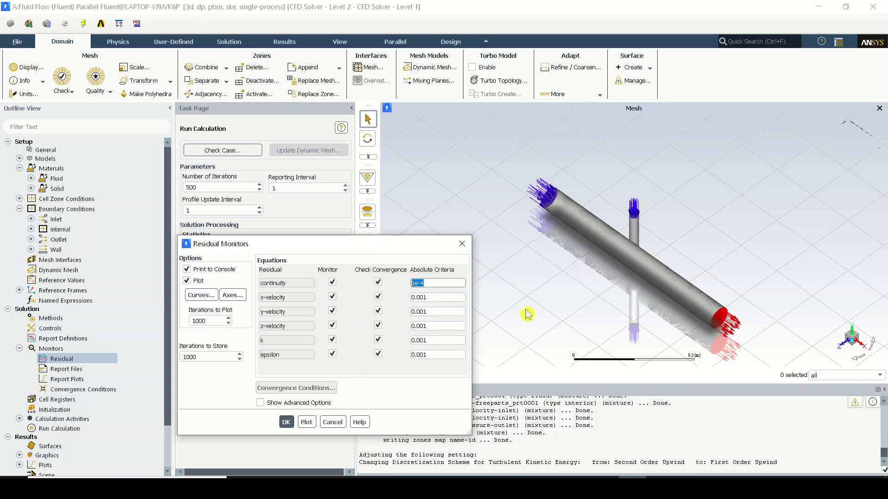
click(421, 298)
text(1e-4)
click(415, 313)
text(1e-4)
double_click(418, 326)
text(1e-4)
double_click(418, 340)
text(1e-4)
double_click(418, 355)
text(1e-4)
click(287, 422)
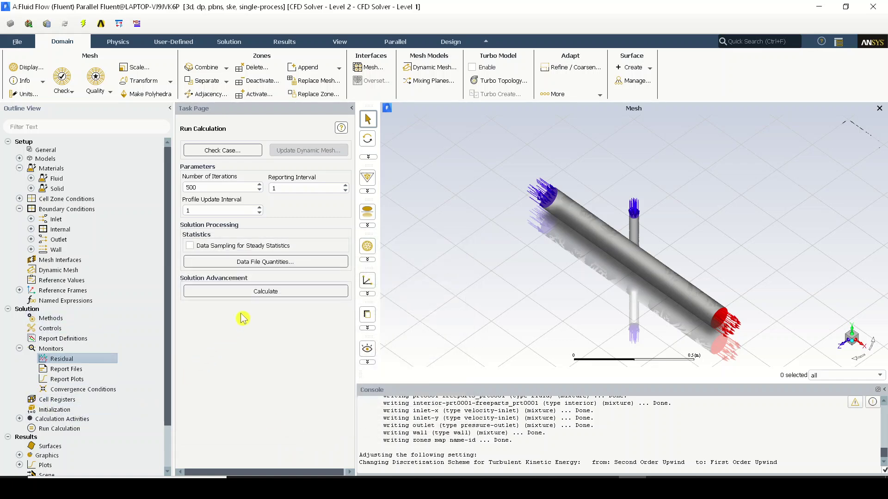
Start the 500-iteration calculation from the Run Calculation page
click(258, 291)
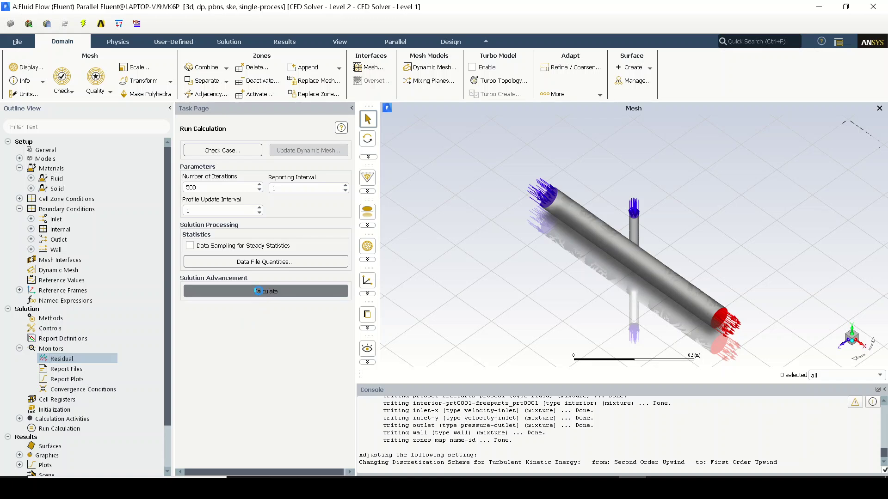